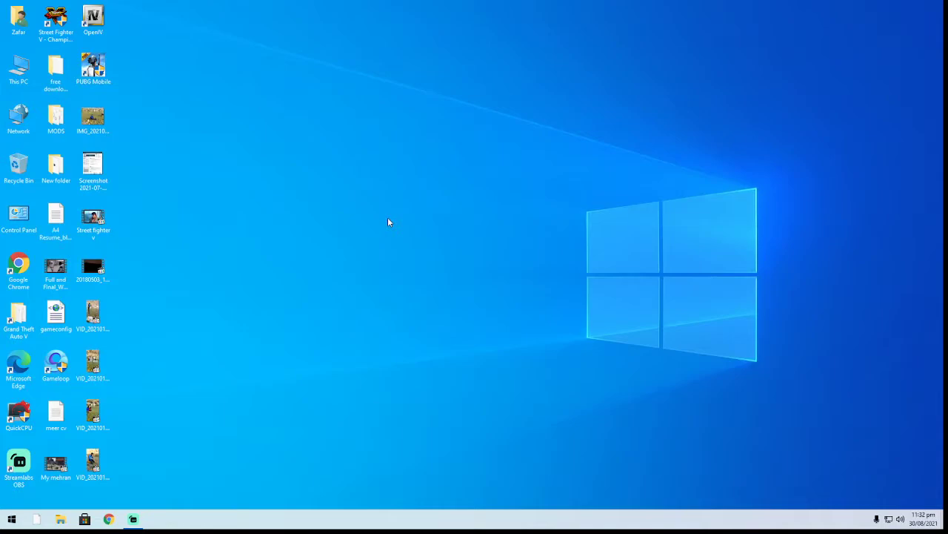
Step: Create a new text document on the desktop, keep its default name and open it
{"action": "right_click", "coordinate": [226, 93]}
{"action": "mouse_move", "coordinate": [289, 180]}
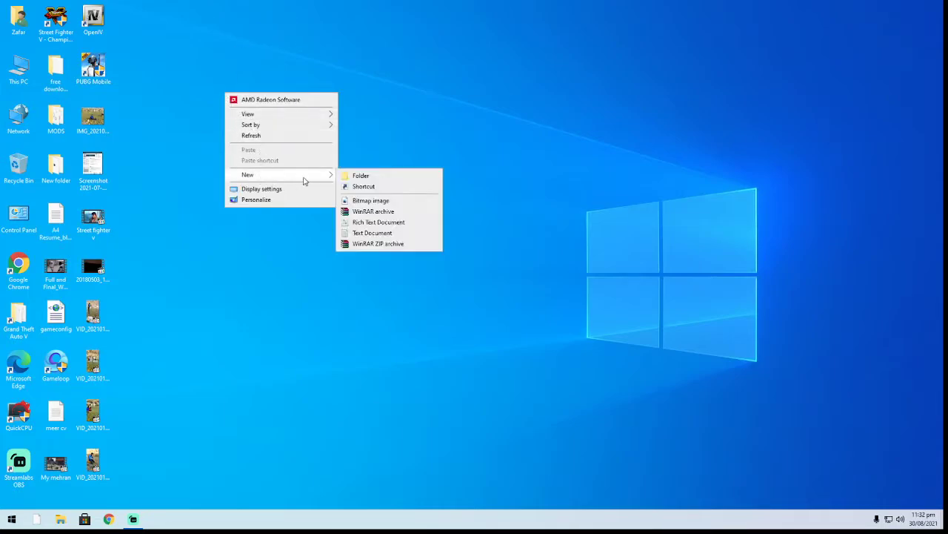
{"action": "left_click", "coordinate": [370, 232]}
{"action": "key", "text": "Return"}
{"action": "key", "text": "Return"}
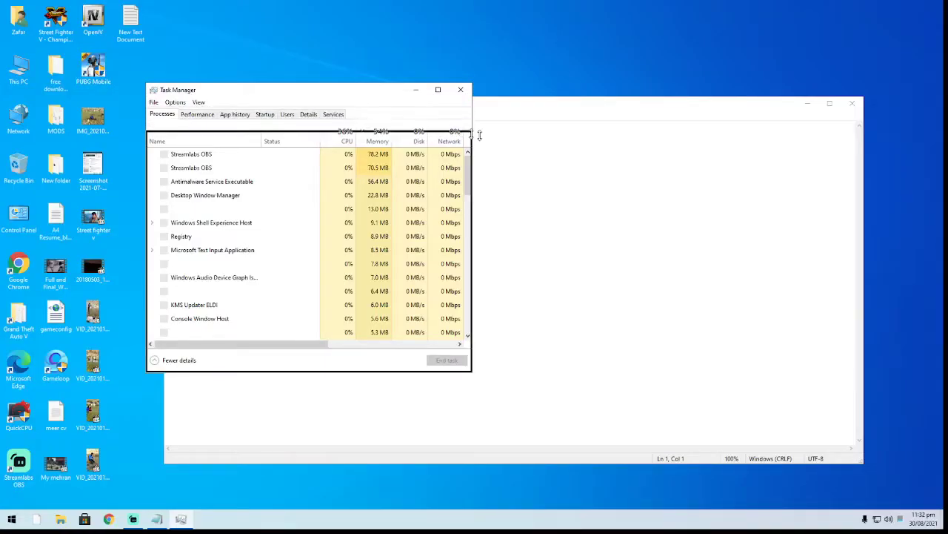
Step: Examine the CPU, memory, disk, network and GPU usage of the running processes in Task Manager, then close it
{"action": "left_click_drag", "start_coordinate": [509, 137], "coordinate": [508, 135]}
{"action": "left_click_drag", "start_coordinate": [306, 147], "coordinate": [454, 137]}
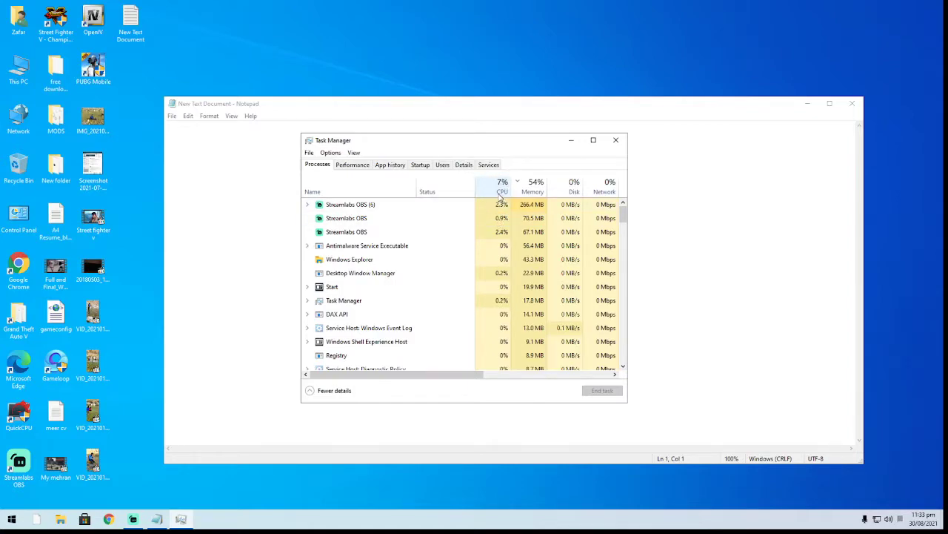
{"action": "left_click", "coordinate": [500, 191]}
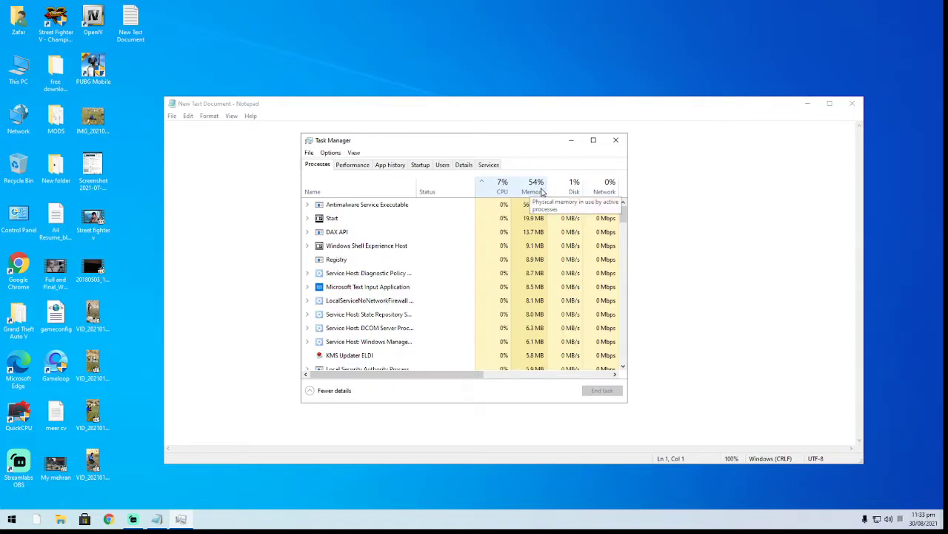
{"action": "left_click_drag", "start_coordinate": [450, 378], "coordinate": [462, 379]}
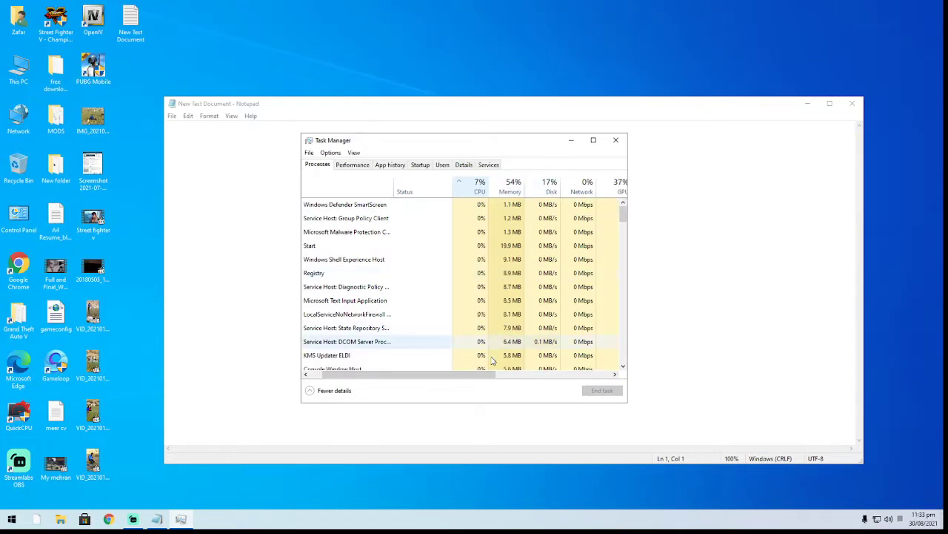
{"action": "scroll", "coordinate": [416, 383], "scroll_direction": "right", "scroll_amount": 2}
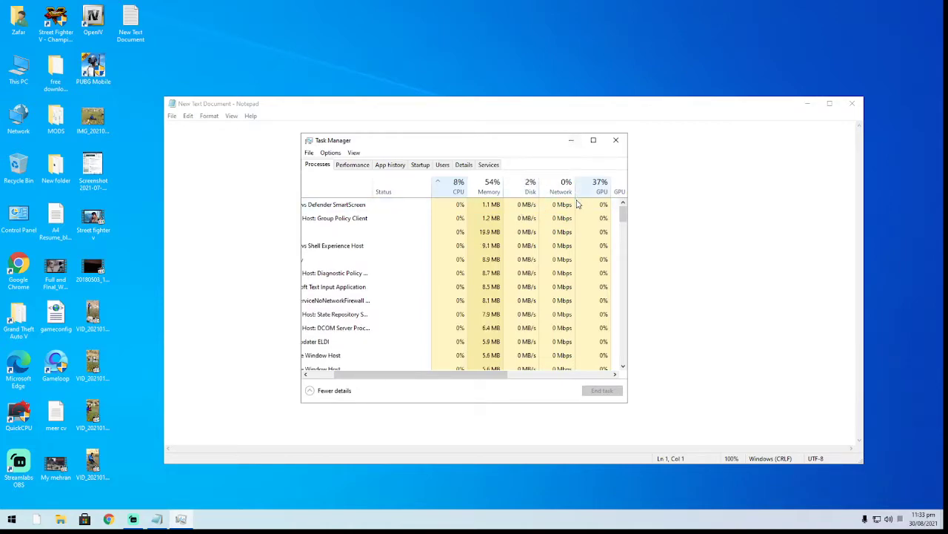
{"action": "left_click_drag", "start_coordinate": [429, 375], "coordinate": [469, 375]}
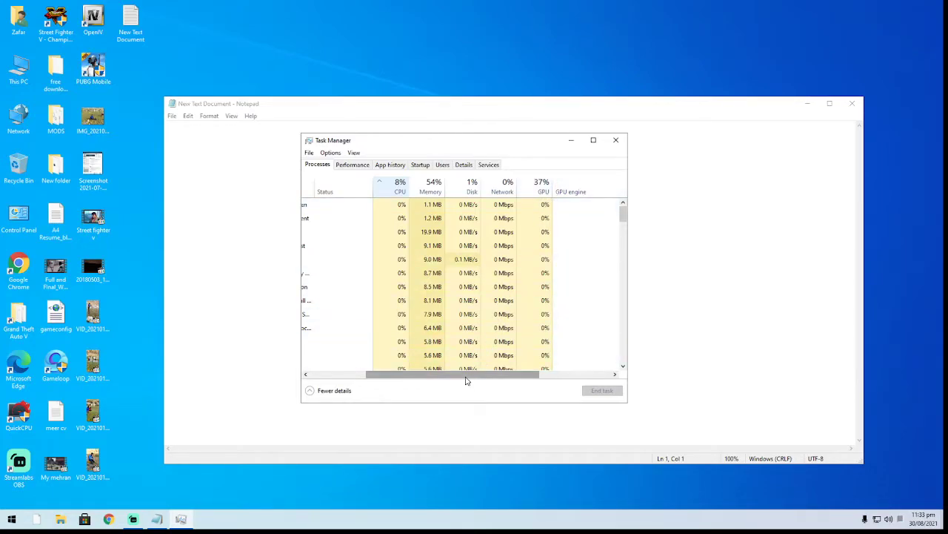
{"action": "left_click_drag", "start_coordinate": [467, 380], "coordinate": [406, 378]}
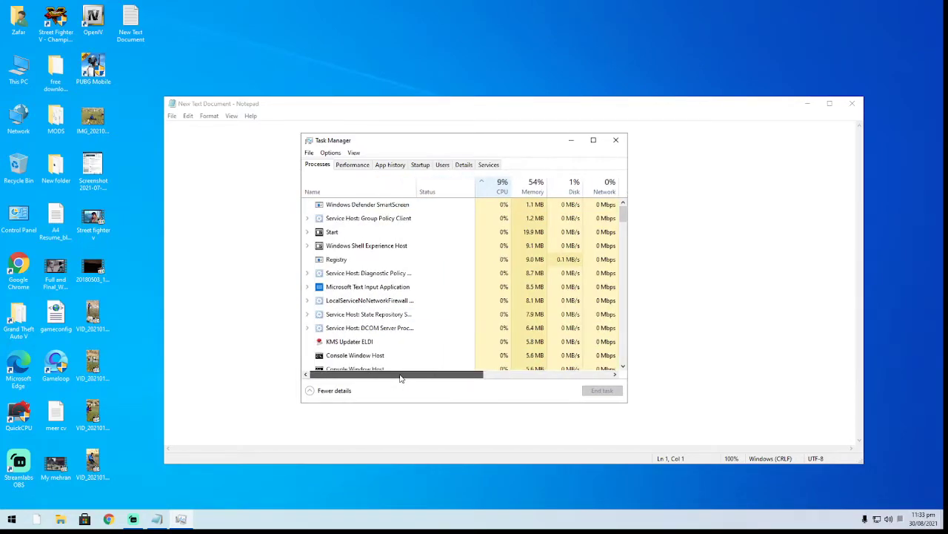
{"action": "left_click", "coordinate": [616, 140]}
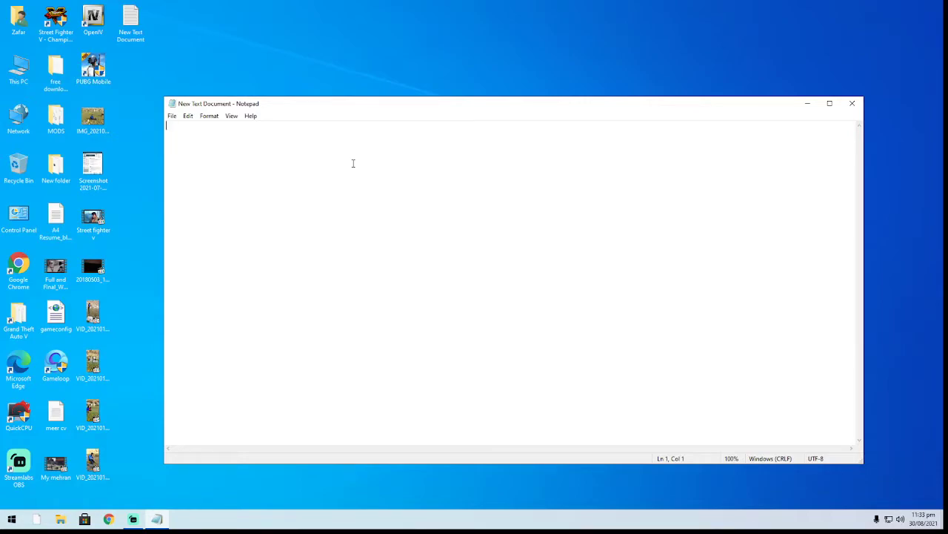
Step: Write the processor requirement "core i5 2nd ya core i3 ka 4th" as the first line of the document
{"action": "type", "text": "core i5 2n"}
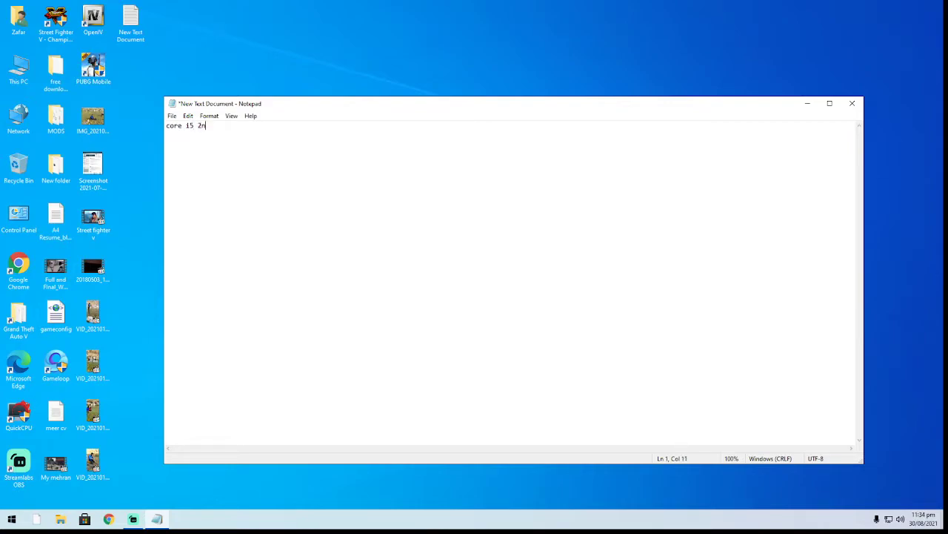
{"action": "type", "text": "d ya core i3 ka 4h"}
{"action": "key", "text": "BackSpace"}
{"action": "type", "text": "5h"}
{"action": "key", "text": "BackSpace"}
{"action": "key", "text": "BackSpace"}
{"action": "type", "text": "th"}
{"action": "key", "text": "Return"}
Step: Add the memory requirement "Ram 6gb 1600mhz" as the second line
{"action": "type", "text": "Ram"}
{"action": "type", "text": " 5"}
{"action": "type", "text": "gb"}
{"action": "type", "text": "1600"}
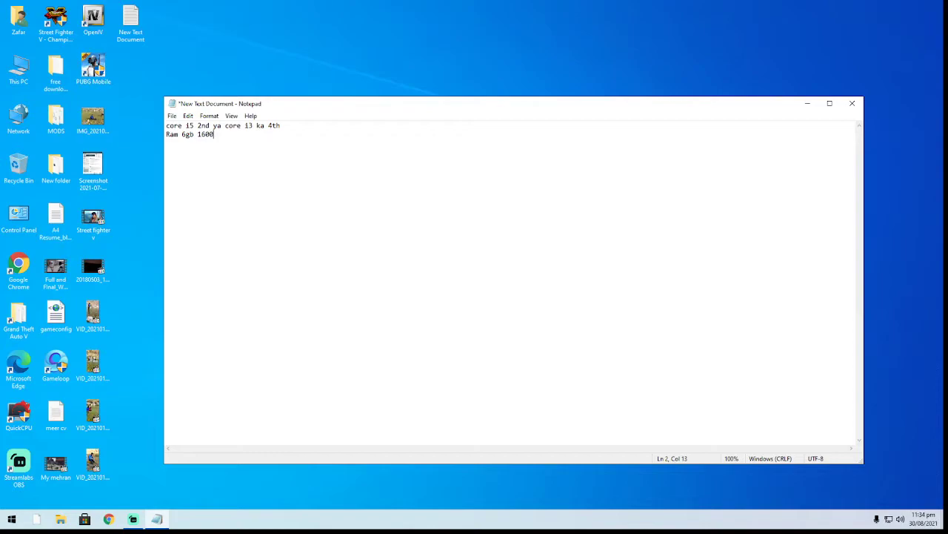
{"action": "type", "text": "mhz"}
{"action": "key", "text": "Return"}
Step: Change the RAM amount in the second line to 12gb
{"action": "key", "text": "End"}
{"action": "key", "text": "Left"}
{"action": "key", "text": "Left"}
{"action": "key", "text": "Left"}
{"action": "key", "text": "Left"}
{"action": "key", "text": "Left"}
{"action": "key", "text": "Left"}
{"action": "key", "text": "Left"}
{"action": "key", "text": "Left"}
{"action": "key", "text": "Left"}
{"action": "key", "text": "Left"}
{"action": "key", "text": "Left"}
{"action": "key", "text": "Right"}
{"action": "key", "text": "Right"}
{"action": "key", "text": "Right"}
{"action": "key", "text": "Right"}
{"action": "key", "text": "Right"}
{"action": "key", "text": "Right"}
{"action": "key", "text": "Right"}
{"action": "key", "text": "Right"}
{"action": "key", "text": "Right"}
{"action": "key", "text": "Right"}
{"action": "key", "text": "Right"}
{"action": "key", "text": "Right"}
{"action": "key", "text": "Right"}
{"action": "key", "text": "Right"}
{"action": "key", "text": "Left"}
{"action": "key", "text": "Left"}
{"action": "key", "text": "Left"}
{"action": "key", "text": "Left"}
{"action": "key", "text": "Left"}
{"action": "key", "text": "Left"}
{"action": "key", "text": "Left"}
{"action": "key", "text": "Left"}
{"action": "key", "text": "Left"}
{"action": "key", "text": "BackSpace"}
{"action": "key", "text": "Left"}
{"action": "key", "text": "Left"}
{"action": "key", "text": "Left"}
{"action": "key", "text": "Left"}
{"action": "key", "text": "Left"}
{"action": "key", "text": "Left"}
{"action": "key", "text": "Left"}
{"action": "key", "text": "Left"}
{"action": "key", "text": "BackSpace"}
{"action": "type", "text": "12"}
{"action": "key", "text": "Right"}
{"action": "key", "text": "Right"}
{"action": "key", "text": "Right"}
{"action": "key", "text": "Right"}
{"action": "key", "text": "Right"}
{"action": "key", "text": "Right"}
{"action": "key", "text": "Right"}
{"action": "key", "text": "Right"}
{"action": "key", "text": "Right"}
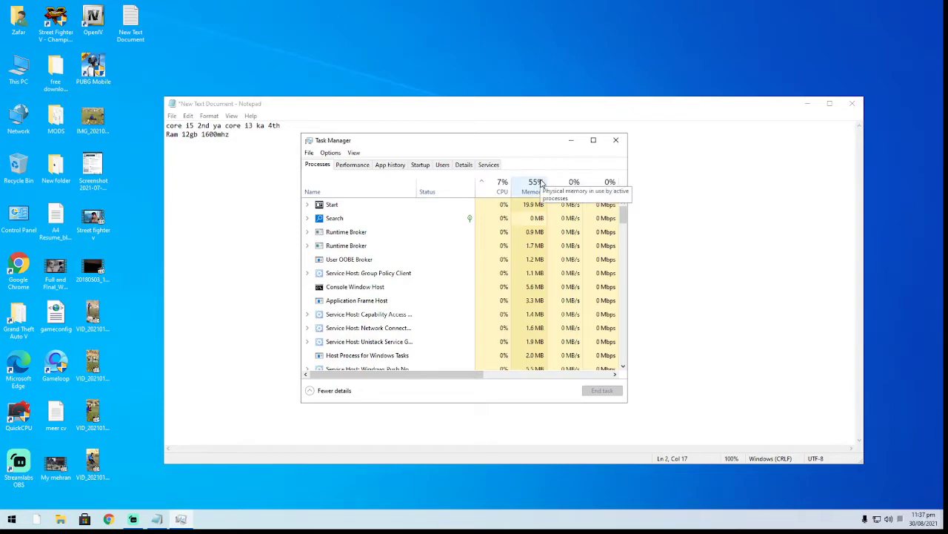
Step: Close Task Manager and add "GPU Nvidia AMd" as the third line of the document
{"action": "left_click", "coordinate": [609, 145]}
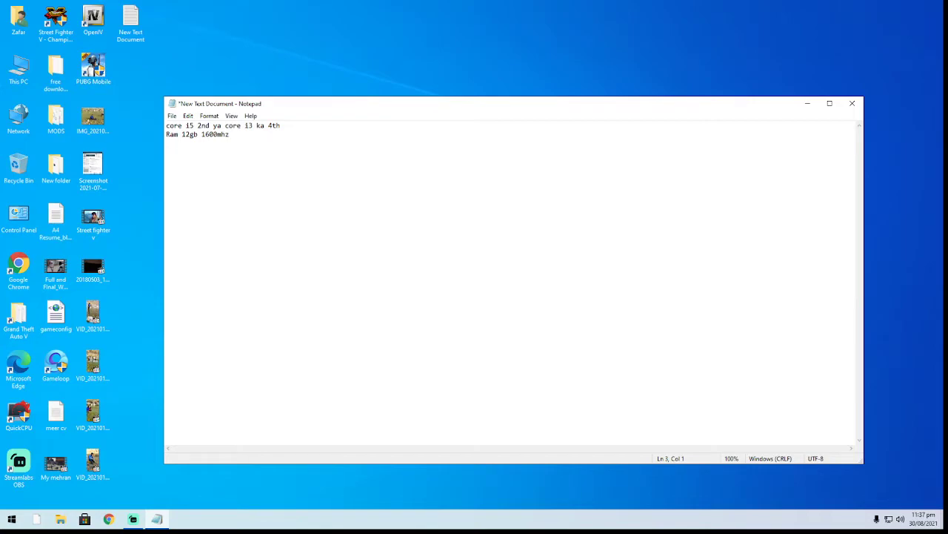
{"action": "type", "text": "GPU"}
{"action": "type", "text": "1"}
{"action": "type", "text": "gb"}
{"action": "type", "text": " n"}
{"action": "type", "text": "vi"}
{"action": "key", "text": "BackSpace"}
{"action": "key", "text": "BackSpace"}
{"action": "key", "text": "BackSpace"}
{"action": "key", "text": "BackSpace"}
{"action": "key", "text": "BackSpace"}
{"action": "key", "text": "BackSpace"}
{"action": "key", "text": "BackSpace"}
{"action": "type", "text": "Nvidia AMd"}
{"action": "key", "text": "Return"}
Step: Below a blank line, start a comparison headed "Iphone" and "Samsung" with "2gb" and "6ram" beneath them
{"action": "key", "text": "Return"}
{"action": "key", "text": "Tab"}
{"action": "type", "text": "Iphone  Samsung"}
{"action": "key", "text": "Return"}
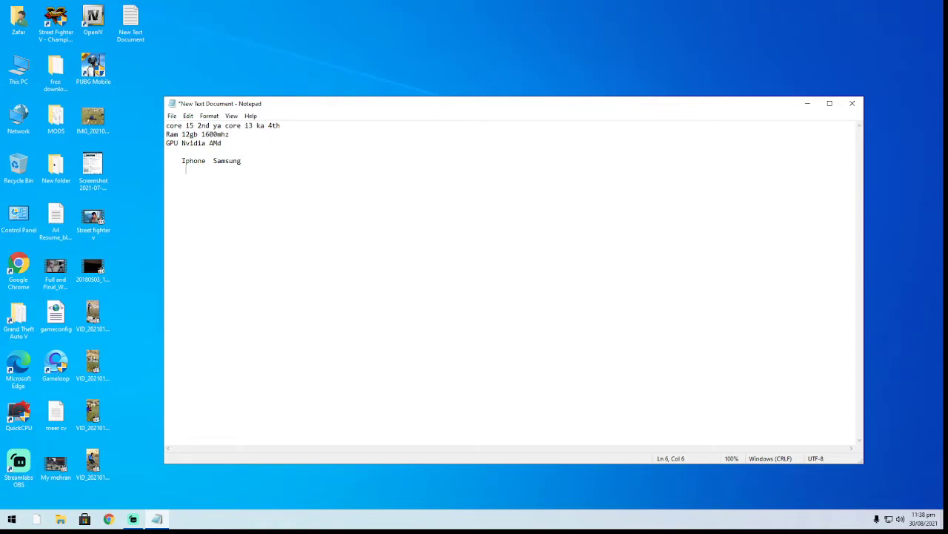
{"action": "type", "text": "2"}
{"action": "type", "text": "gb"}
{"action": "type", "text": "       6"}
{"action": "key", "text": "BackSpace"}
{"action": "type", "text": "6ram"}
{"action": "key", "text": "Return"}
Step: Add comparison rows with memory types "DDR4" and "DDR3" and speeds "2600mhz" and "2200"
{"action": "type", "text": "DDR5"}
{"action": "key", "text": "BackSpace"}
{"action": "type", "text": "4      "}
{"action": "type", "text": "   DDR"}
{"action": "type", "text": "3"}
{"action": "type", "text": "2600"}
{"action": "type", "text": "mhz"}
{"action": "type", "text": "        22"}
{"action": "type", "text": "00"}
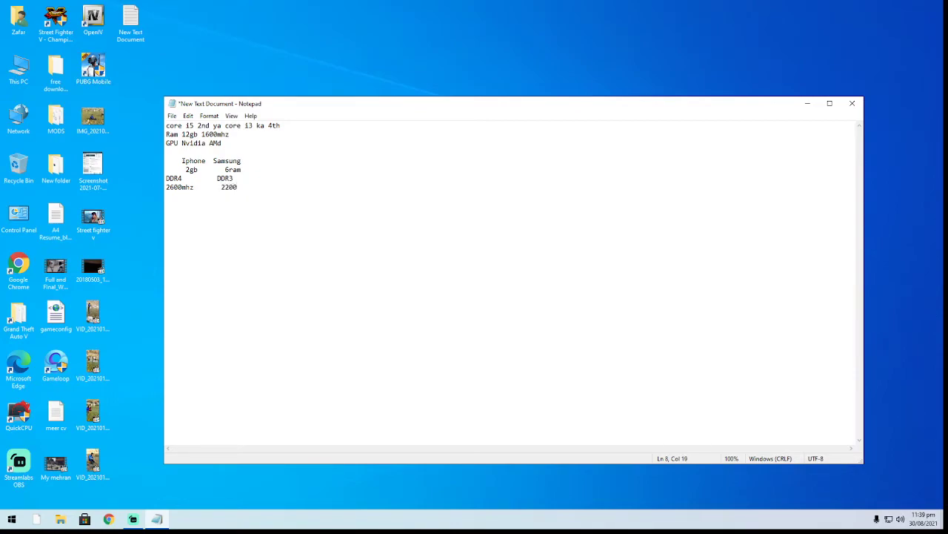
Step: Erase the entire Iphone and Samsung comparison below the GPU line
{"action": "type", "text": "mhz"}
{"action": "key", "text": "Return"}
{"action": "key", "text": "BackSpace"}
{"action": "key", "text": "BackSpace"}
{"action": "key", "text": "BackSpace"}
{"action": "key", "text": "BackSpace"}
{"action": "key", "text": "BackSpace"}
{"action": "key", "text": "BackSpace"}
{"action": "key", "text": "BackSpace"}
{"action": "key", "text": "BackSpace"}
{"action": "key", "text": "BackSpace"}
{"action": "key", "text": "BackSpace"}
{"action": "key", "text": "BackSpace"}
{"action": "key", "text": "BackSpace"}
{"action": "key", "text": "BackSpace"}
{"action": "key", "text": "BackSpace"}
{"action": "key", "text": "BackSpace"}
{"action": "key", "text": "BackSpace"}
{"action": "key", "text": "BackSpace"}
{"action": "key", "text": "BackSpace"}
{"action": "key", "text": "BackSpace"}
{"action": "key", "text": "BackSpace"}
{"action": "key", "text": "BackSpace"}
{"action": "key", "text": "BackSpace"}
{"action": "key", "text": "BackSpace"}
{"action": "key", "text": "BackSpace"}
{"action": "key", "text": "BackSpace"}
{"action": "key", "text": "BackSpace"}
{"action": "key", "text": "BackSpace"}
{"action": "key", "text": "BackSpace"}
{"action": "key", "text": "BackSpace"}
{"action": "key", "text": "BackSpace"}
{"action": "key", "text": "BackSpace"}
{"action": "key", "text": "BackSpace"}
{"action": "key", "text": "BackSpace"}
{"action": "key", "text": "BackSpace"}
{"action": "key", "text": "BackSpace"}
{"action": "key", "text": "BackSpace"}
{"action": "key", "text": "BackSpace"}
{"action": "key", "text": "BackSpace"}
{"action": "key", "text": "BackSpace"}
{"action": "key", "text": "BackSpace"}
{"action": "key", "text": "BackSpace"}
{"action": "key", "text": "BackSpace"}
{"action": "key", "text": "BackSpace"}
{"action": "key", "text": "BackSpace"}
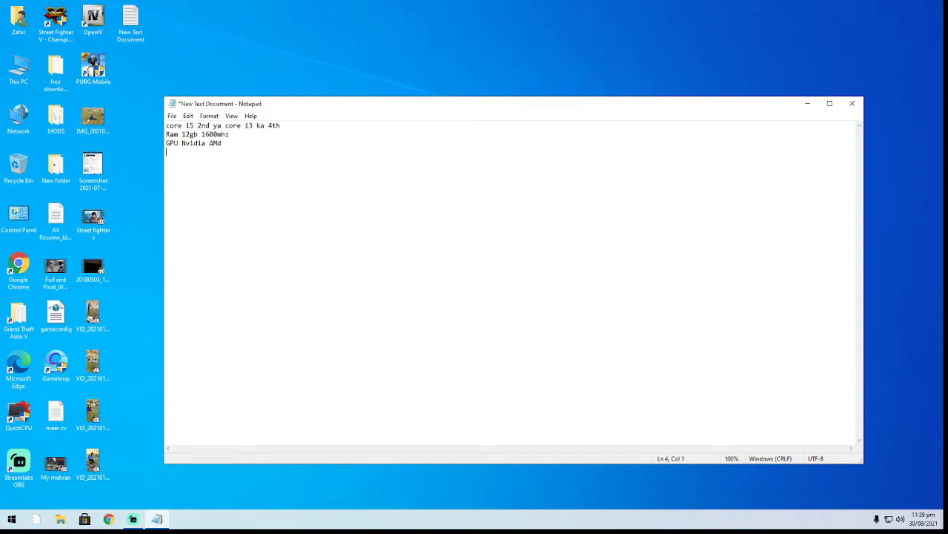
Step: Add memory sizes to the GPU line, with "1gb" for Nvidia and "2gb" for AMD
{"action": "key", "text": "Left"}
{"action": "key", "text": "Left"}
{"action": "key", "text": "Left"}
{"action": "type", "text": "1gb"}
{"action": "key", "text": "End"}
{"action": "key", "text": "BackSpace"}
{"action": "key", "text": "BackSpace"}
{"action": "type", "text": "2gb"}
Step: Correct the second graphics brand in the GPU line to "AMD"
{"action": "left_click", "coordinate": [221, 143]}
{"action": "left_click", "coordinate": [237, 143]}
{"action": "key", "text": "BackSpace"}
{"action": "type", "text": "D"}
{"action": "key", "text": "BackSpace"}
{"action": "left_click", "coordinate": [232, 143]}
{"action": "key", "text": "BackSpace"}
Step: Set the AMD memory to "1gb" and end the GPU line with the resolution "720P"
{"action": "key", "text": "End"}
{"action": "key", "text": "BackSpace"}
{"action": "key", "text": "BackSpace"}
{"action": "key", "text": "BackSpace"}
{"action": "key", "text": "BackSpace"}
{"action": "key", "text": "BackSpace"}
{"action": "key", "text": "BackSpace"}
{"action": "type", "text": "0"}
{"action": "key", "text": "BackSpace"}
{"action": "type", "text": "1gb"}
{"action": "key", "text": "Return"}
{"action": "key", "text": "BackSpace"}
{"action": "type", "text": "720P"}
Step: Add a fourth line comparing storage types with the text "SSD HDD" and "vs"
{"action": "key", "text": "Return"}
{"action": "type", "text": "SD HDD"}
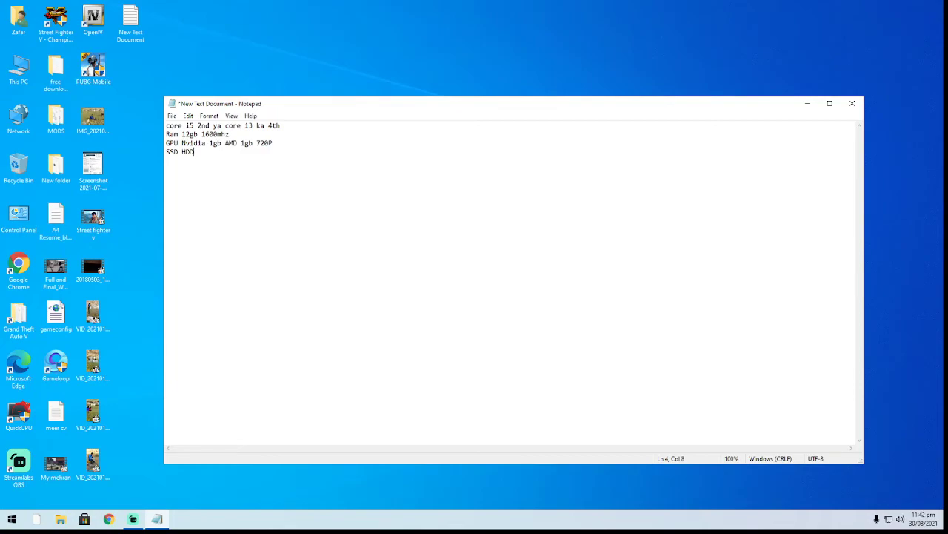
{"action": "type", "text": "|"}
{"action": "type", "text": "vs"}
Step: Add the frame rate "57fps" to the storage line
{"action": "left_click", "coordinate": [166, 152]}
{"action": "left_click", "coordinate": [206, 151]}
{"action": "type", "text": "5758"}
{"action": "key", "text": "BackSpace"}
{"action": "key", "text": "BackSpace"}
{"action": "type", "text": "fps"}
Step: Add the frame rate "60fps" to the storage comparison
{"action": "left_click", "coordinate": [225, 151]}
{"action": "left_click", "coordinate": [198, 152]}
{"action": "type", "text": "60fps"}
{"action": "left_click", "coordinate": [179, 151]}
{"action": "left_click", "coordinate": [225, 151]}
{"action": "left_click", "coordinate": [251, 152]}
{"action": "type", "text": "ps"}
{"action": "key", "text": "Return"}
Step: Add the note "2k" beyond the existing text of the storage comparison
{"action": "left_click", "coordinate": [261, 152]}
{"action": "key", "text": "Right"}
{"action": "key", "text": "Right"}
{"action": "key", "text": "Right"}
{"action": "key", "text": "Right"}
{"action": "key", "text": "Right"}
{"action": "key", "text": "Right"}
{"action": "type", "text": "2k S"}
{"action": "key", "text": "BackSpace"}
{"action": "key", "text": "BackSpace"}
Step: Leave the text document and switch to the Streamlabs OBS window
{"action": "left_click", "coordinate": [429, 164]}
{"action": "left_click", "coordinate": [134, 522]}
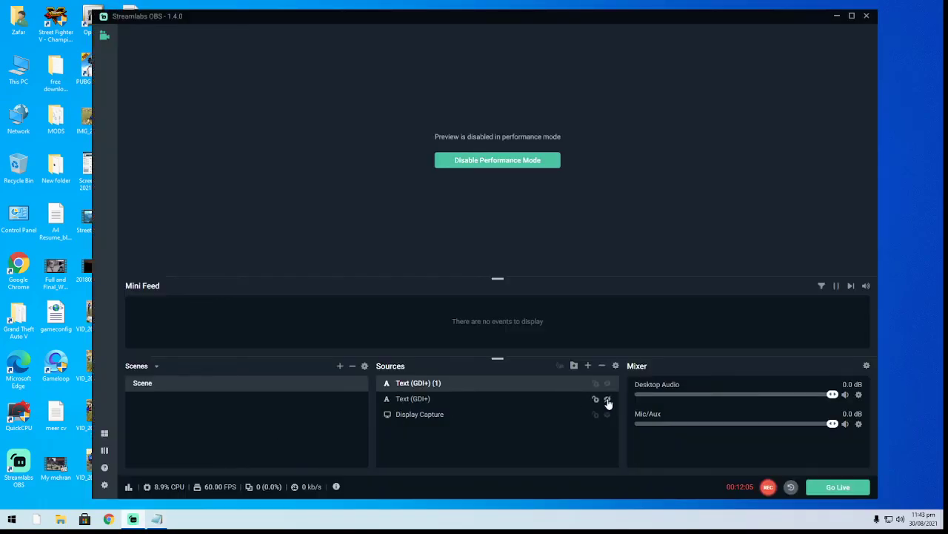